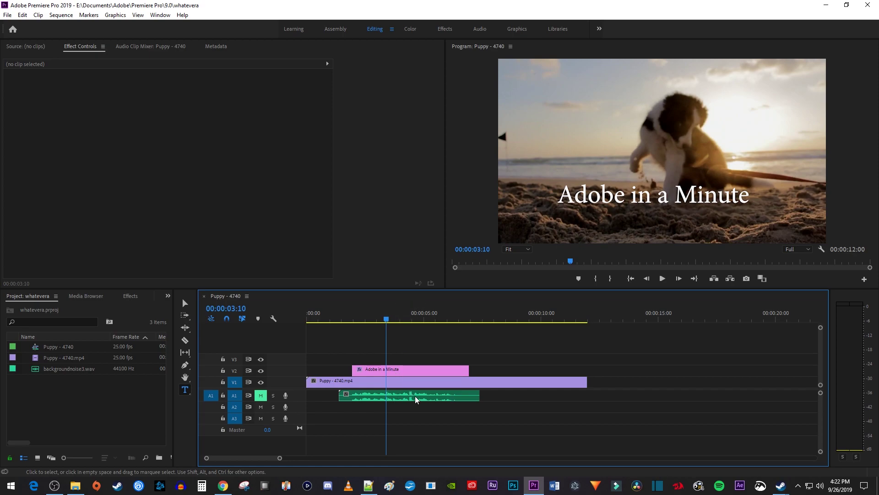
# - Insert a frame hold at 3:10 in the puppy clip and slide the later title and audio pieces back to the cut
pyautogui.rightClick(394, 383)
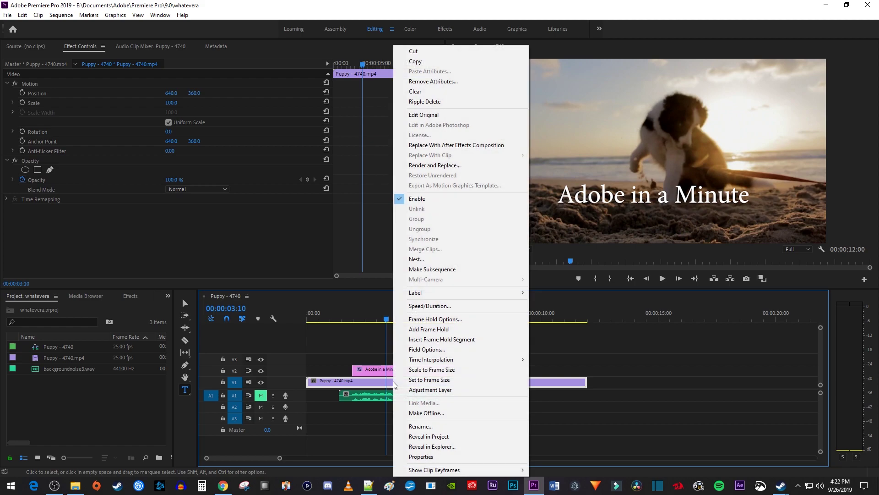
pyautogui.click(434, 340)
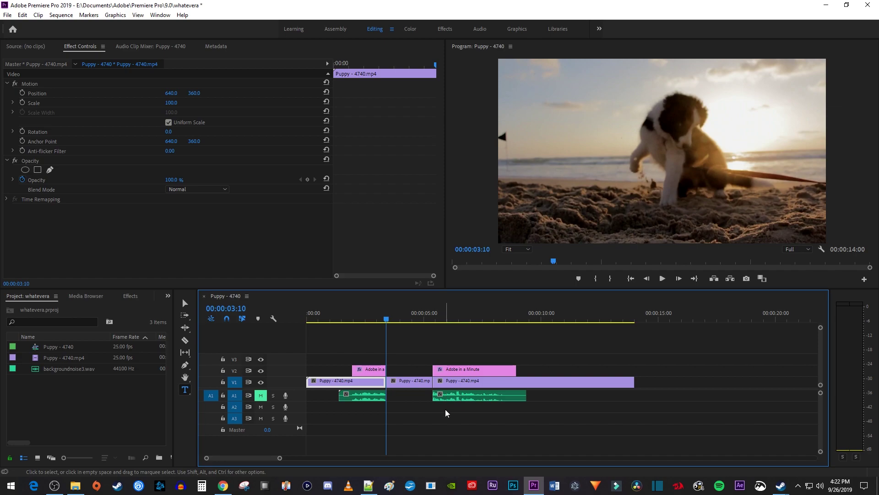
pyautogui.moveTo(454, 372); pyautogui.dragTo(414, 371)
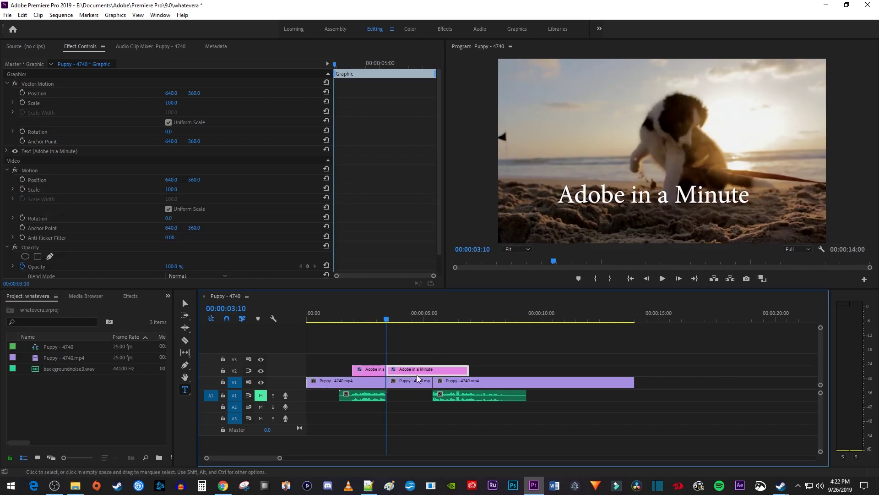
pyautogui.moveTo(450, 399); pyautogui.dragTo(404, 399)
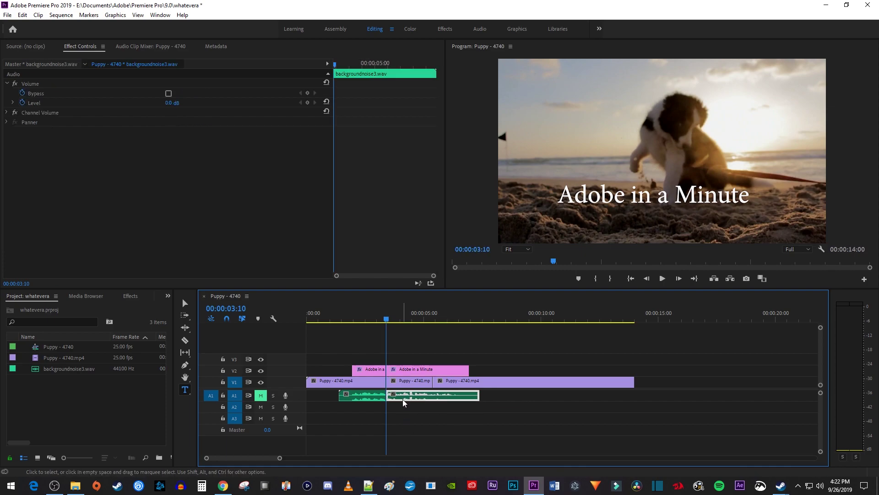
pyautogui.click(401, 320)
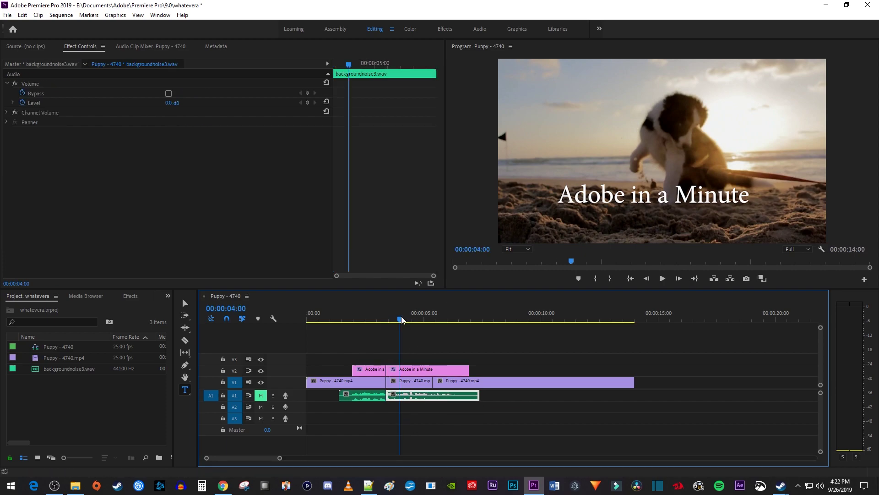
# - Undo the frame hold edits, then lock the V2 title track and A1 audio track
pyautogui.hotkey('ctrl', 'z')
pyautogui.hotkey('ctrl', 'z')
pyautogui.hotkey('ctrl', 'z')
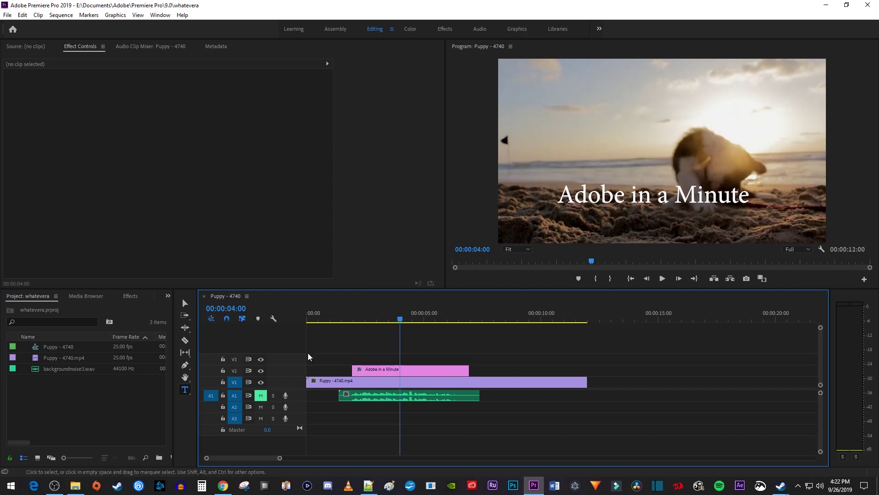
pyautogui.click(223, 370)
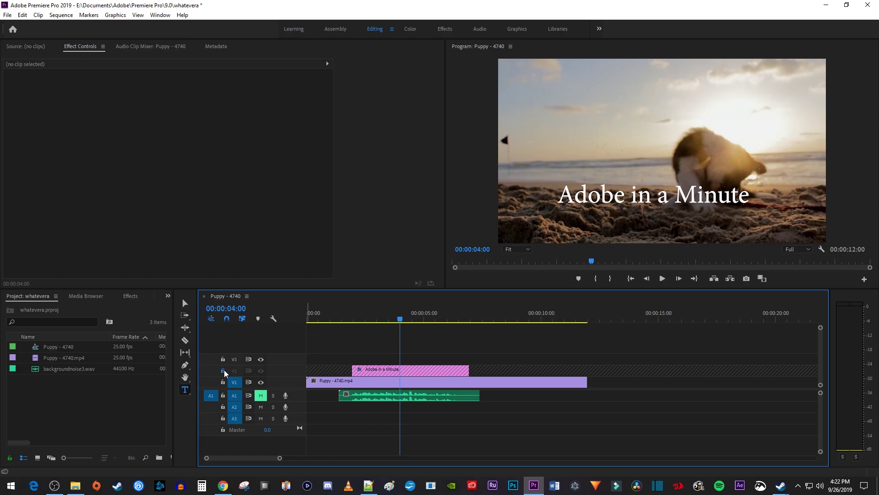
pyautogui.click(223, 397)
# - Add a frame hold to the V1 puppy clip, unlock V2 and A1, and play back from about 3:13
pyautogui.rightClick(409, 384)
pyautogui.click(452, 340)
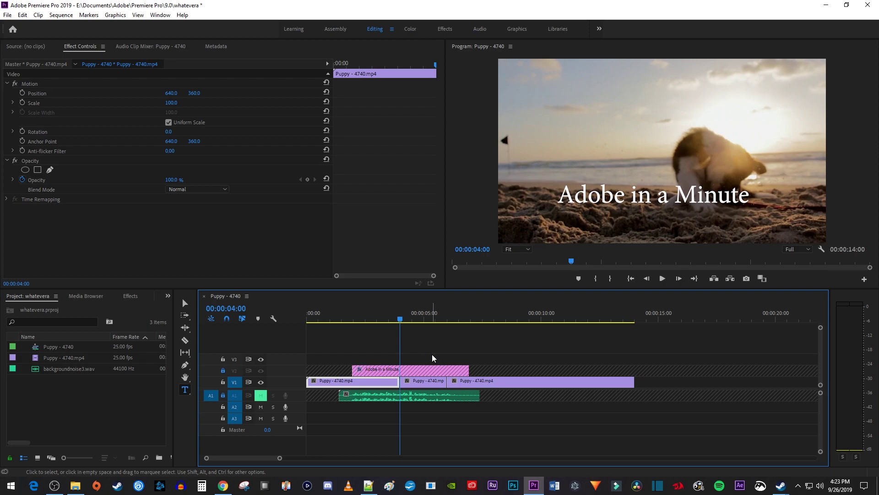
pyautogui.click(222, 371)
pyautogui.click(222, 395)
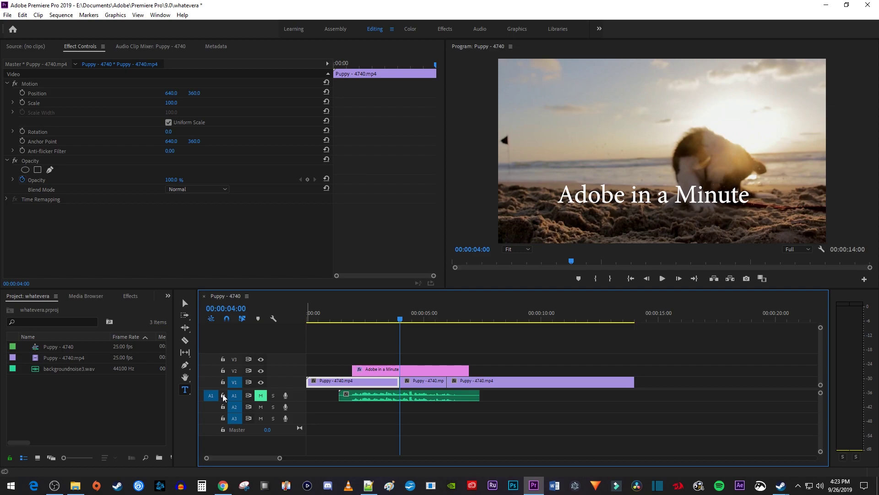
pyautogui.click(388, 320)
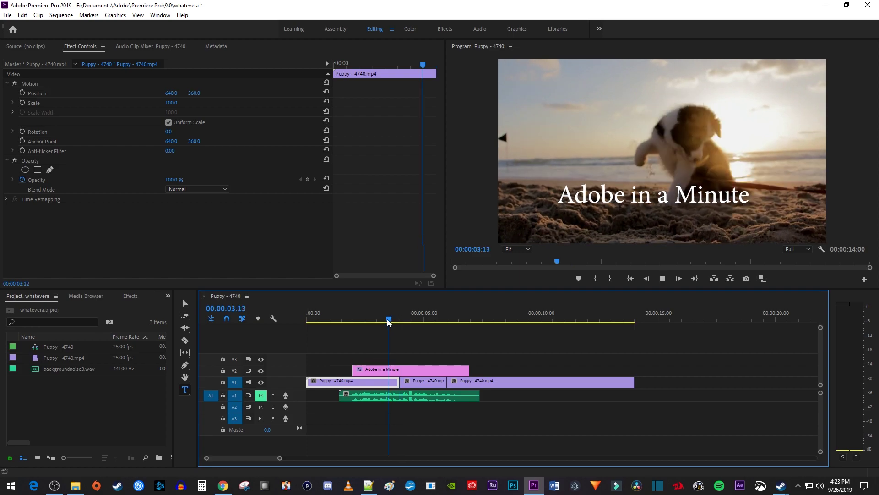
pyautogui.press('space')
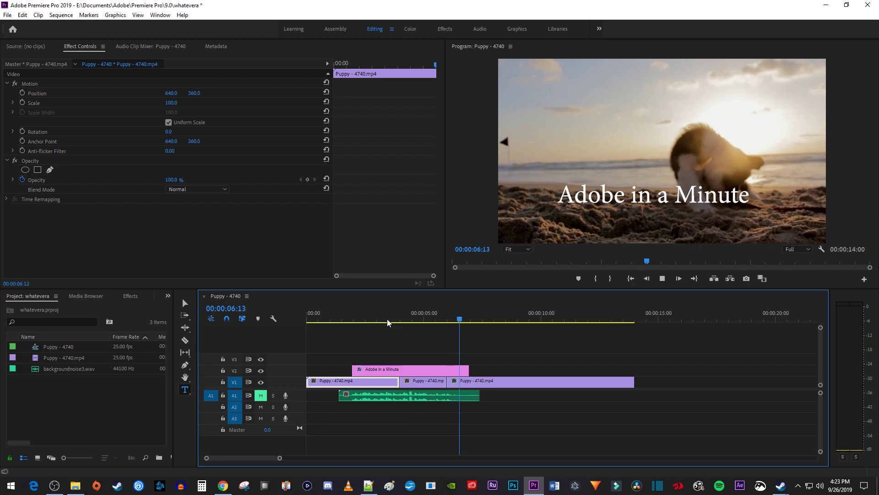